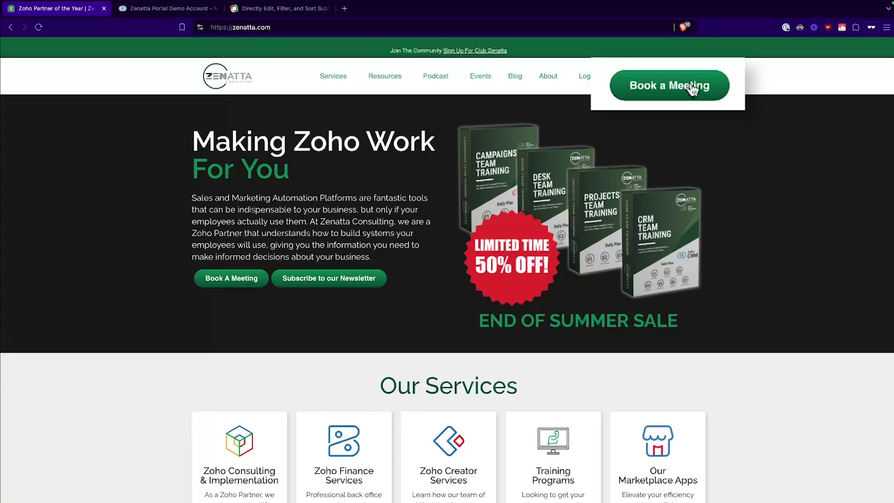
Step: Jump to the free-consultation booking form using the header's Book a Meeting button
left_click(674, 78)
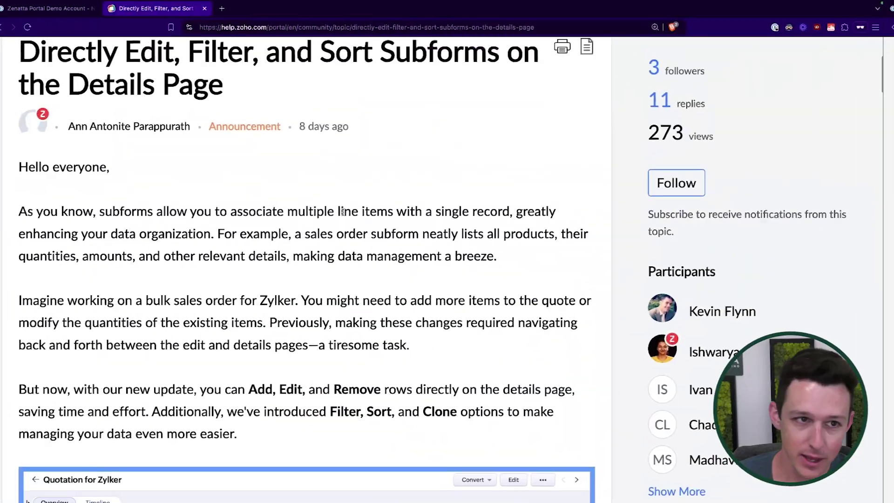
Step: Move the subform-update article's tab to the first browser position and scroll through the article
scroll(354, 215, "down", 1)
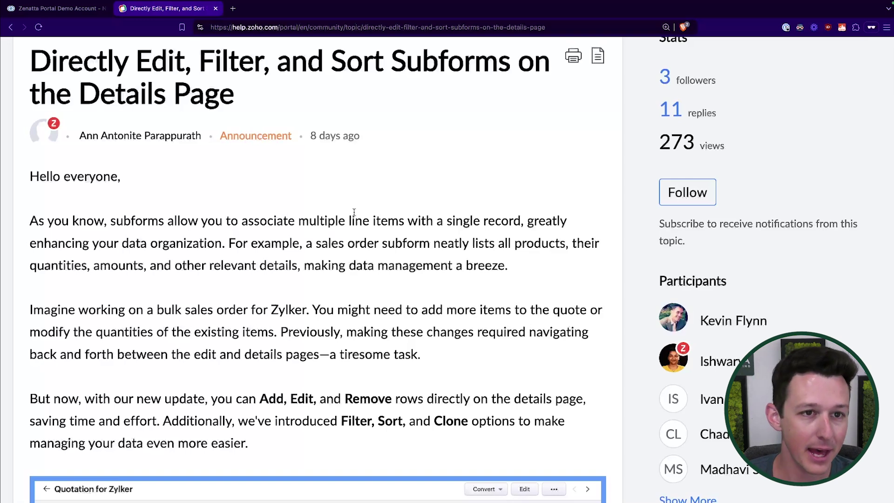
left_click_drag(184, 16, 72, 9)
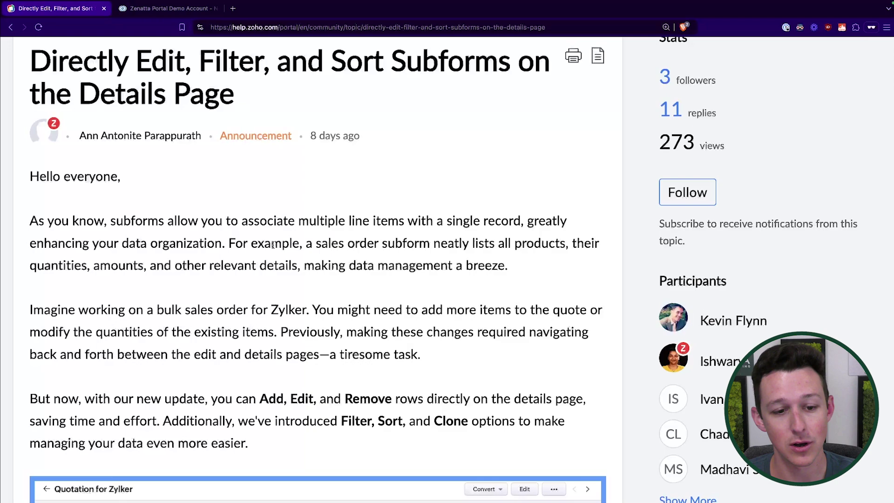
scroll(273, 245, "down", 5)
scroll(273, 245, "up", 1)
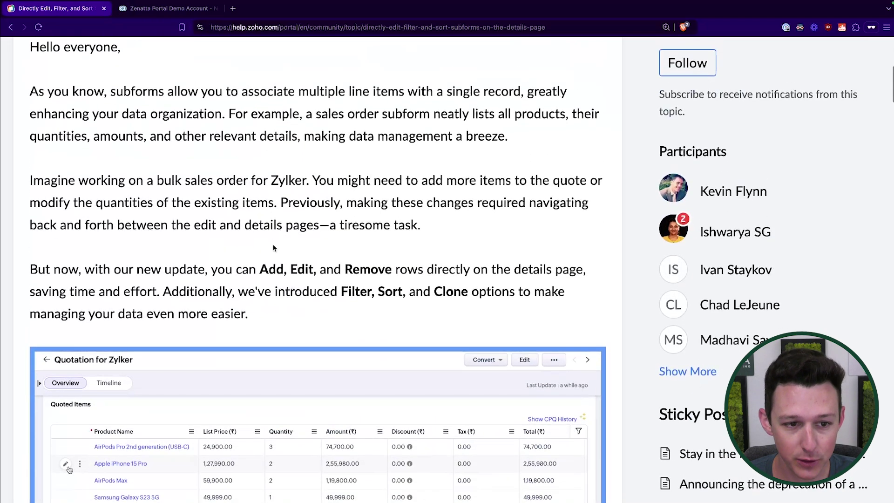
scroll(273, 245, "down", 1)
Step: Highlight the phrases 'Add, Edit, and Remove', 'details page' and 'Filter, Sort' while reading
left_click_drag(260, 257, 391, 260)
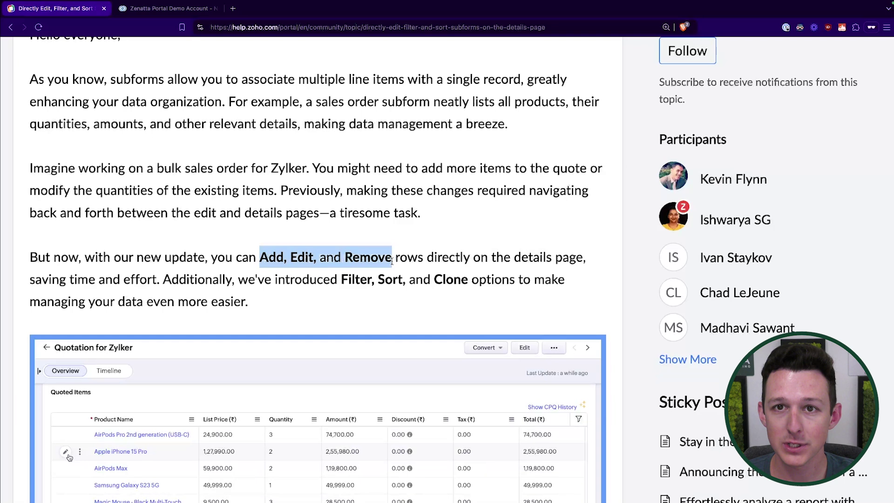
left_click(547, 265)
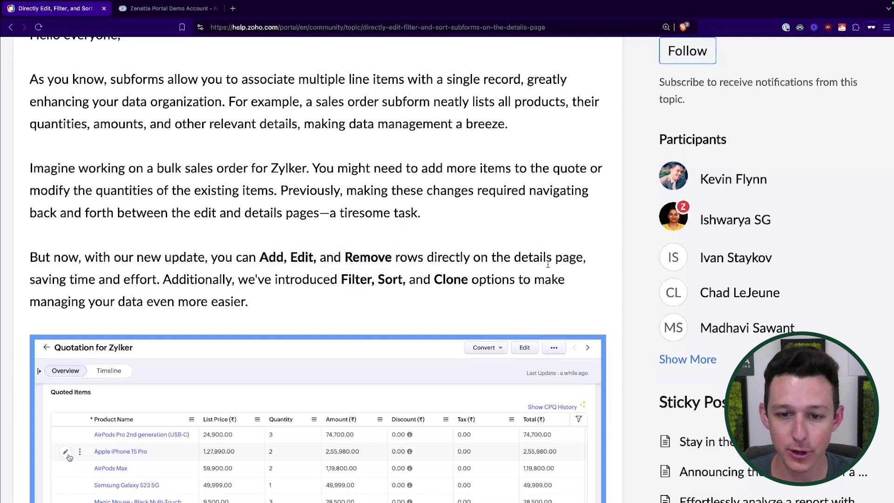
left_click_drag(510, 257, 580, 258)
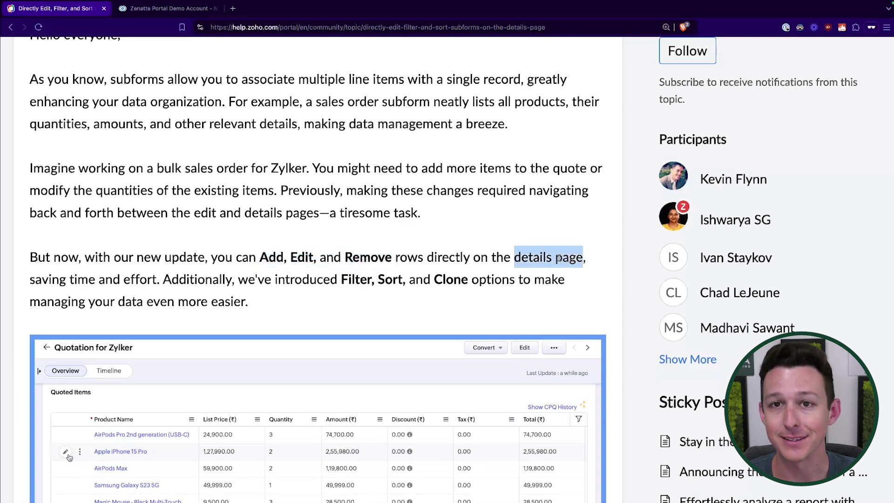
left_click(559, 259)
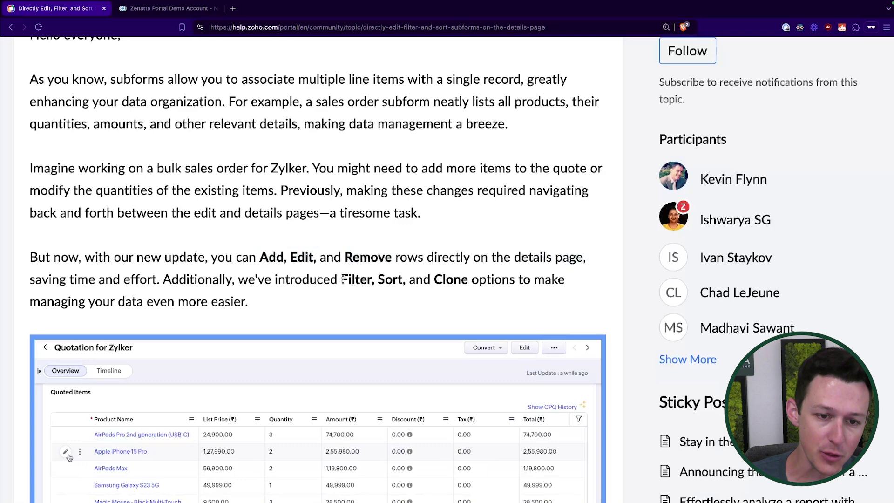
left_click_drag(343, 280, 475, 280)
left_click(458, 277)
left_click(475, 281)
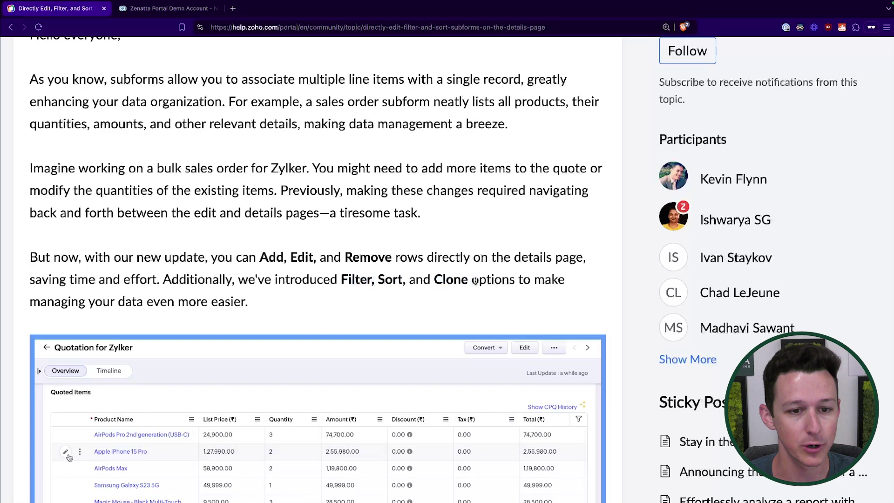
Step: Switch to the Zenatta Portal Demo Account deal and scroll to the Chosen Add-ons subform
left_click(195, 9)
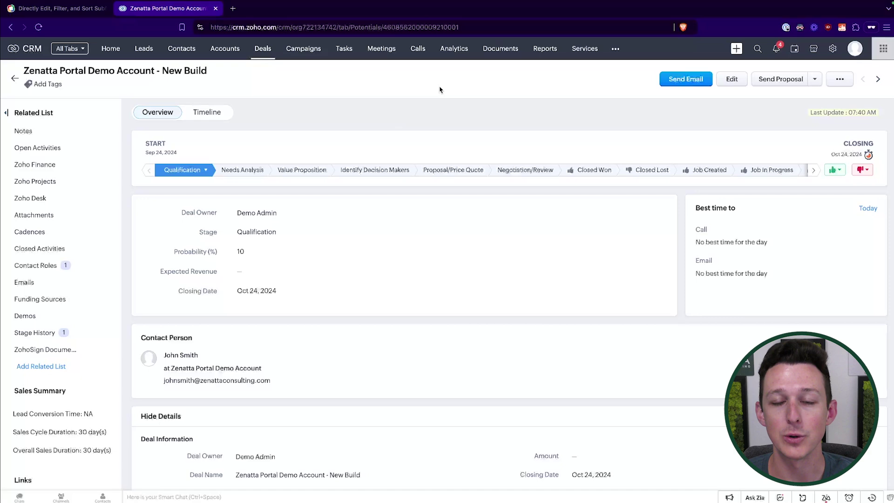
scroll(342, 272, "down", 8)
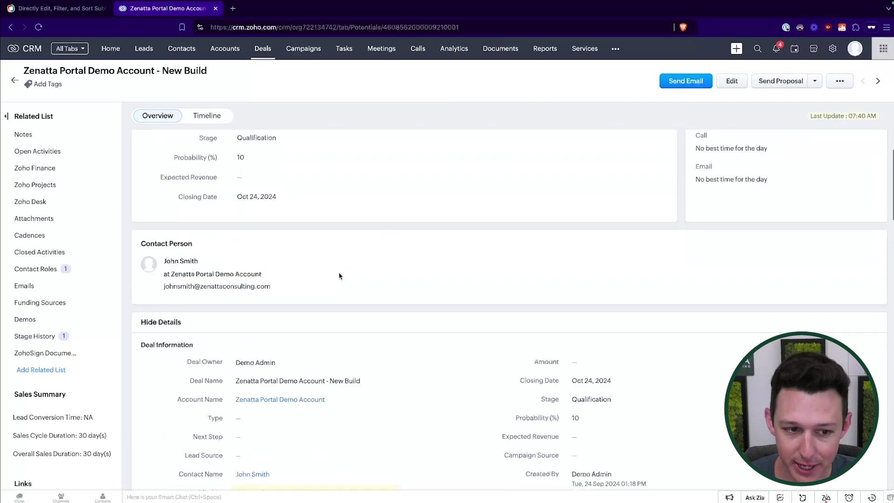
scroll(338, 275, "down", 10)
scroll(338, 276, "up", 3)
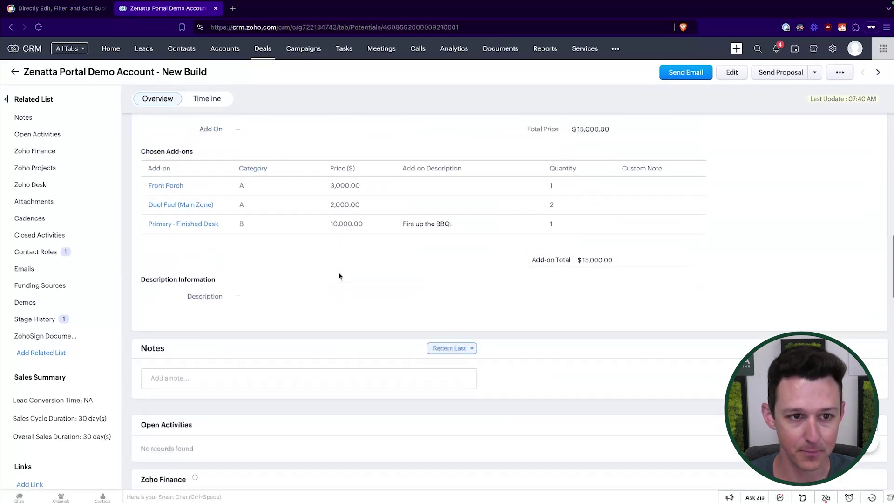
Step: Highlight the Chosen Add-ons heading, its column headers and the 3,000.00 and 2,000.00 prices
left_click_drag(139, 170, 220, 156)
left_click(222, 155)
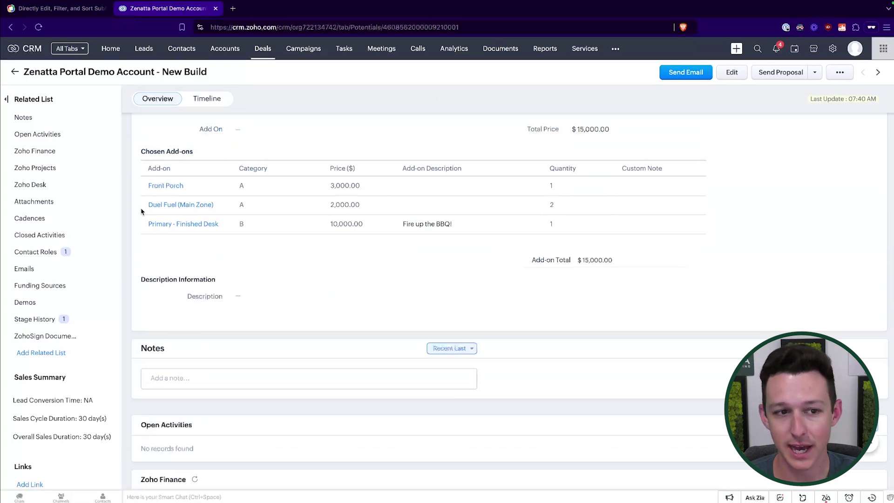
left_click_drag(142, 169, 253, 183)
left_click(240, 186)
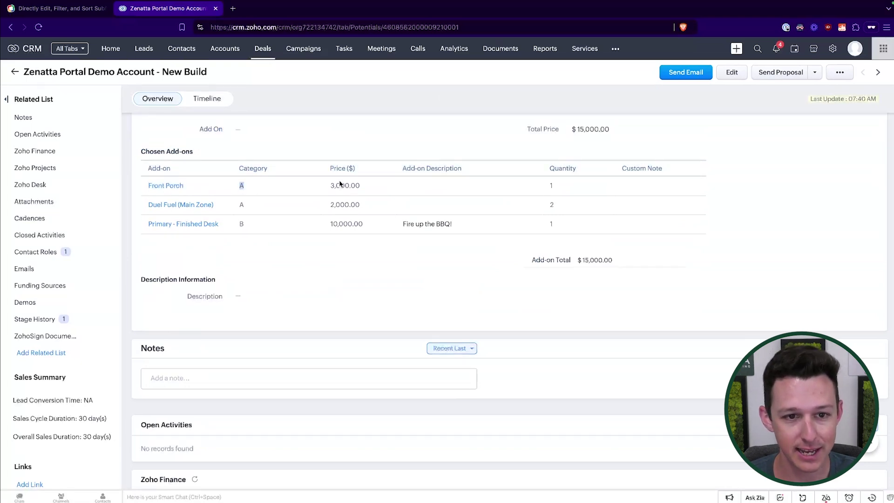
double_click(339, 185)
left_click(551, 188)
double_click(345, 205)
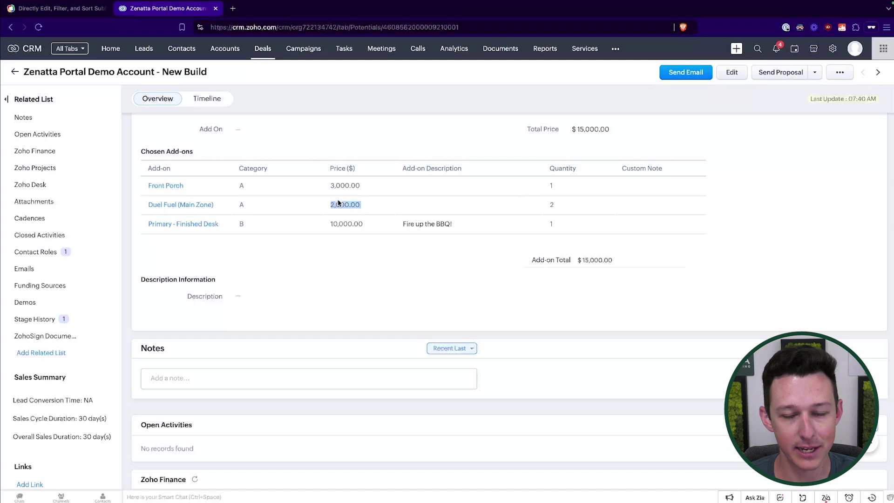
left_click(567, 176)
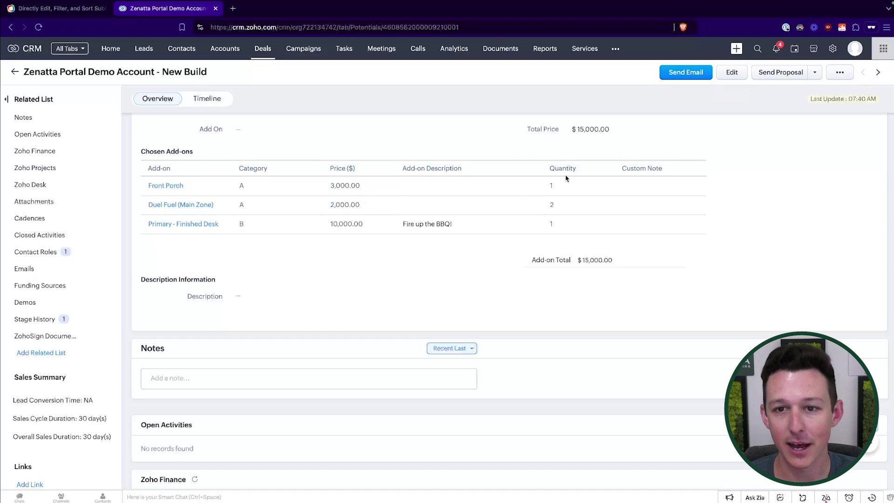
Step: Open the Edit Deal form, click into the Front Porch quantity, and glance back at the help article
left_click(728, 74)
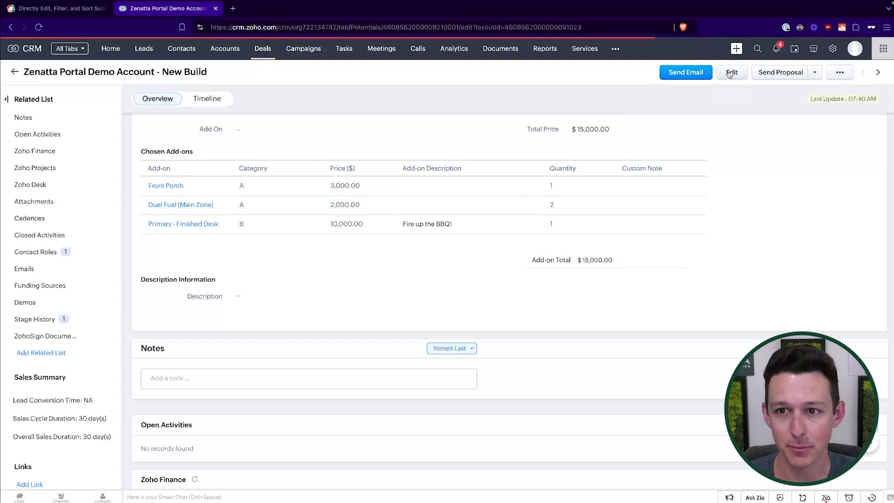
scroll(429, 171, "down", 10)
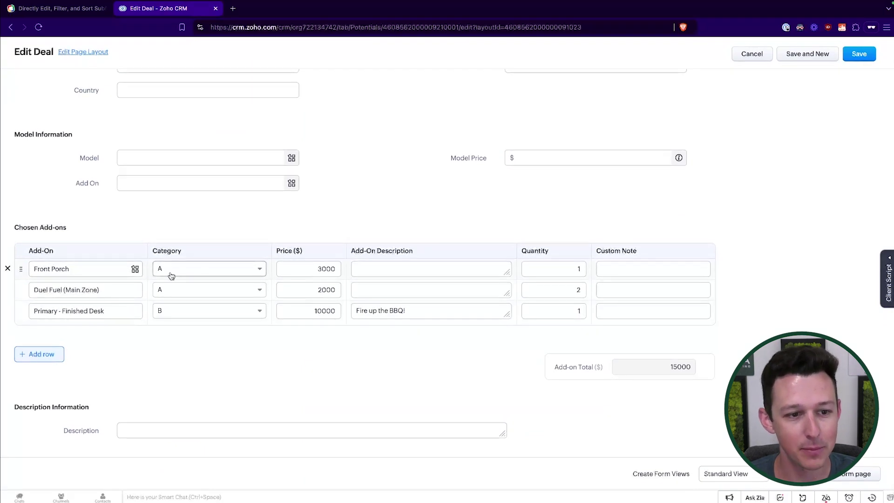
left_click(542, 276)
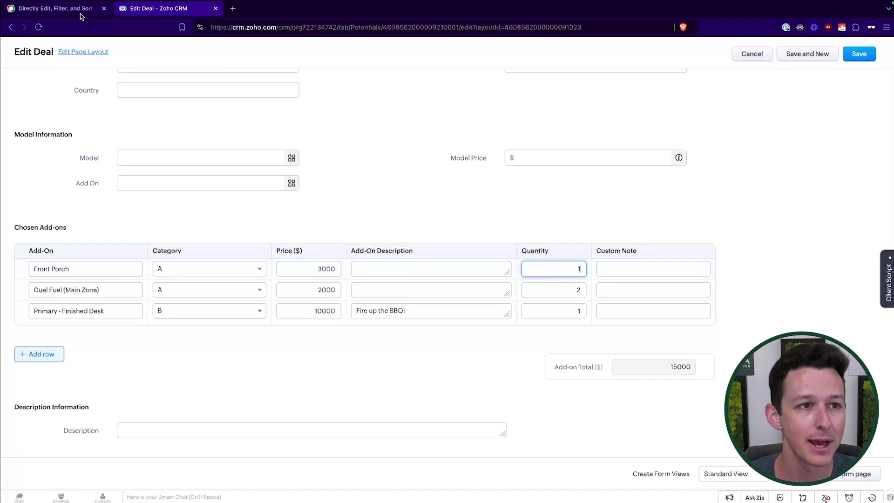
left_click(56, 8)
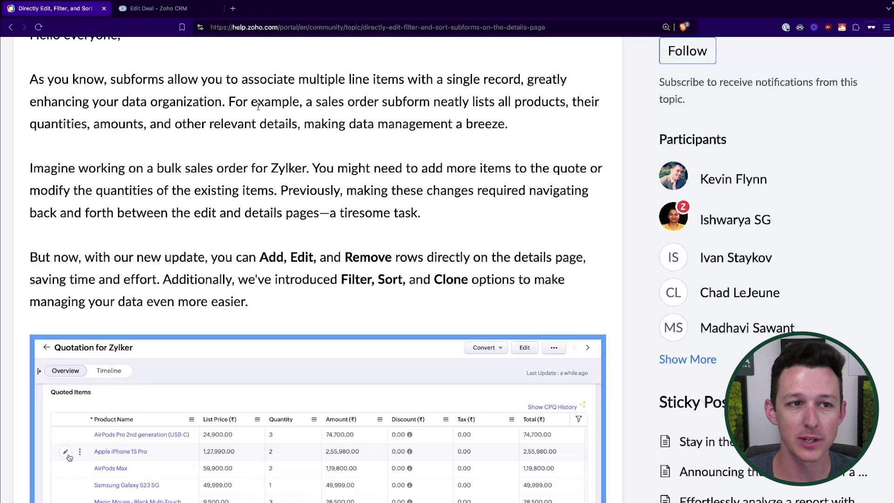
left_click(195, 9)
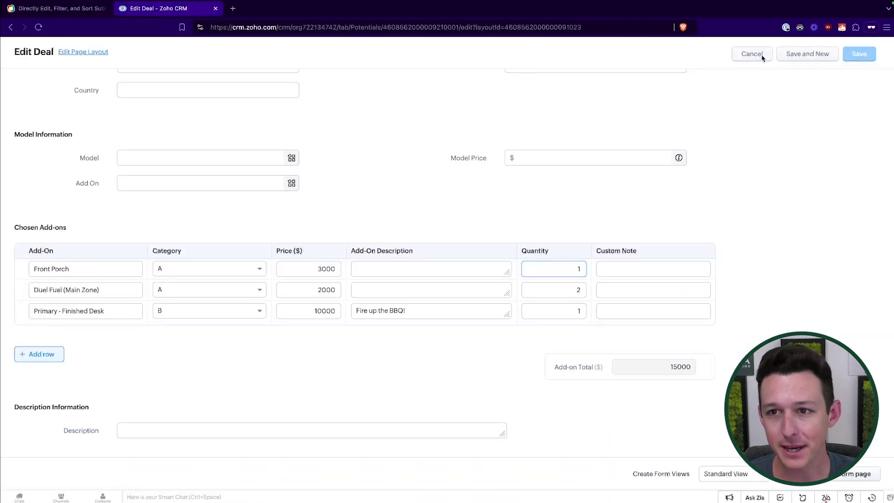
Step: Cancel the edit without saving and scroll the details page, highlighting the City and Zip Code labels
left_click(762, 55)
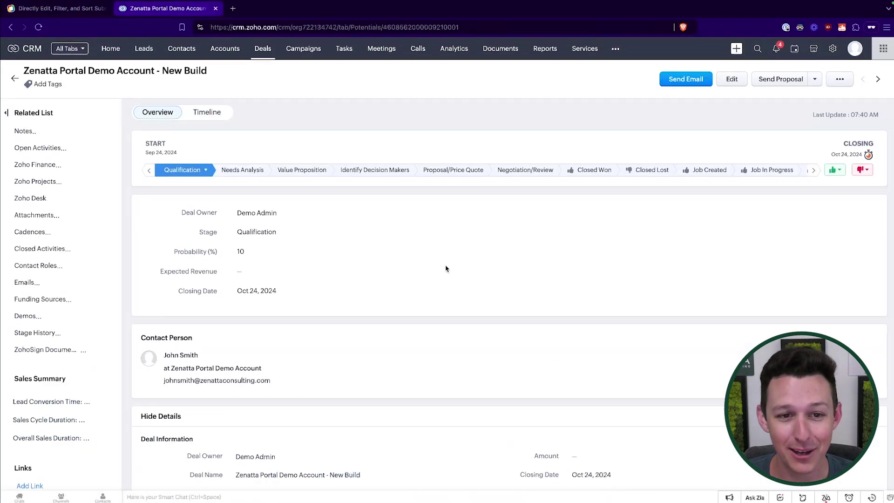
scroll(446, 269, "down", 15)
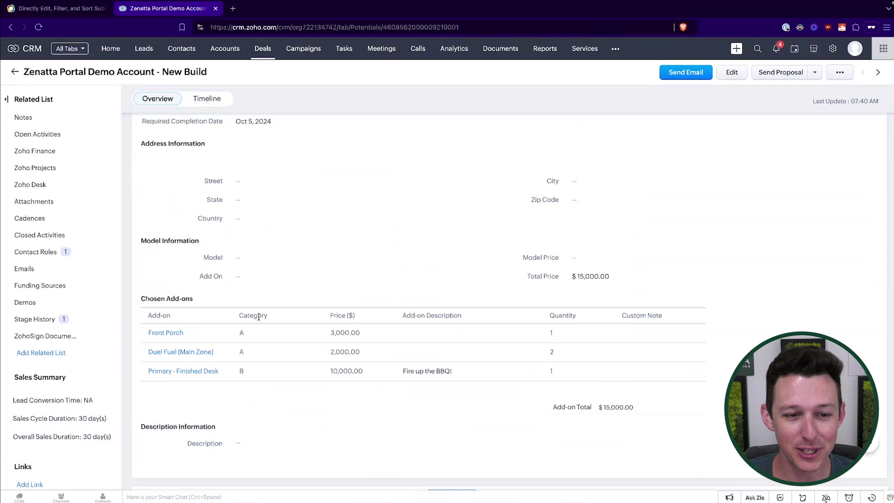
left_click_drag(555, 194, 696, 140)
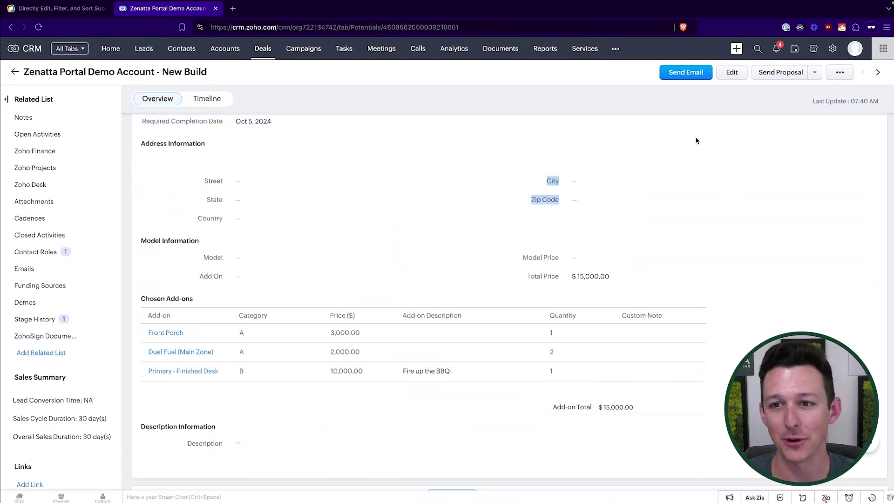
left_click(490, 165)
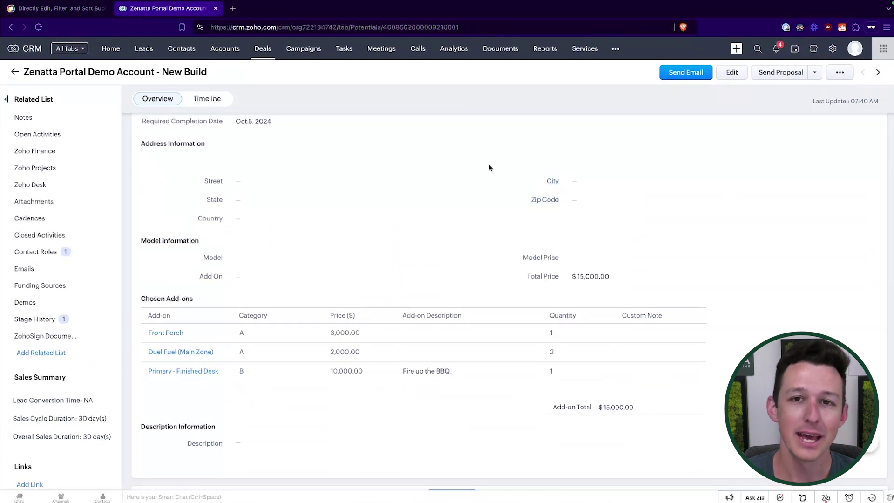
scroll(489, 167, "down", 1)
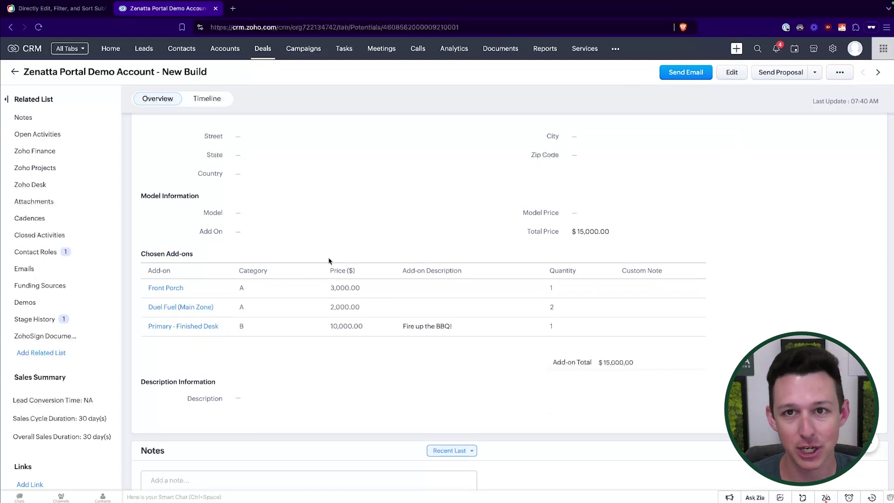
Step: Return to the help article and scroll down to its Spot/AJAX Edit section
left_click(70, 8)
scroll(348, 238, "down", 3)
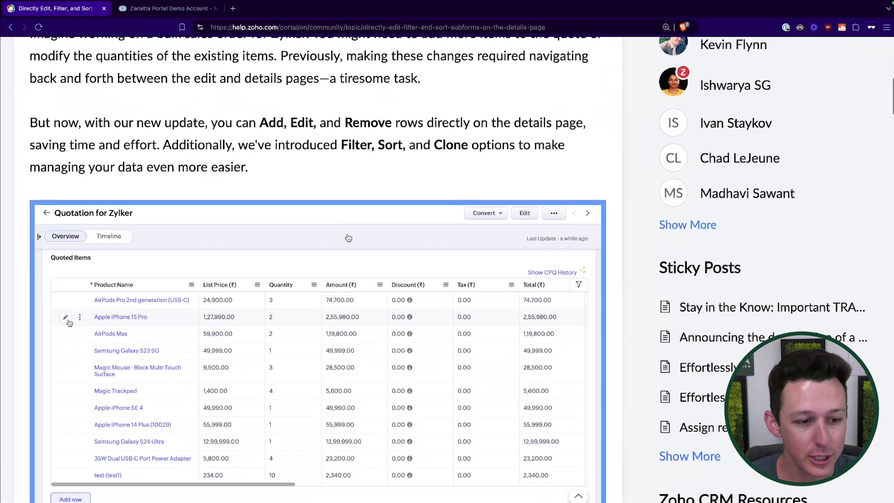
scroll(348, 238, "down", 2)
scroll(349, 238, "down", 1)
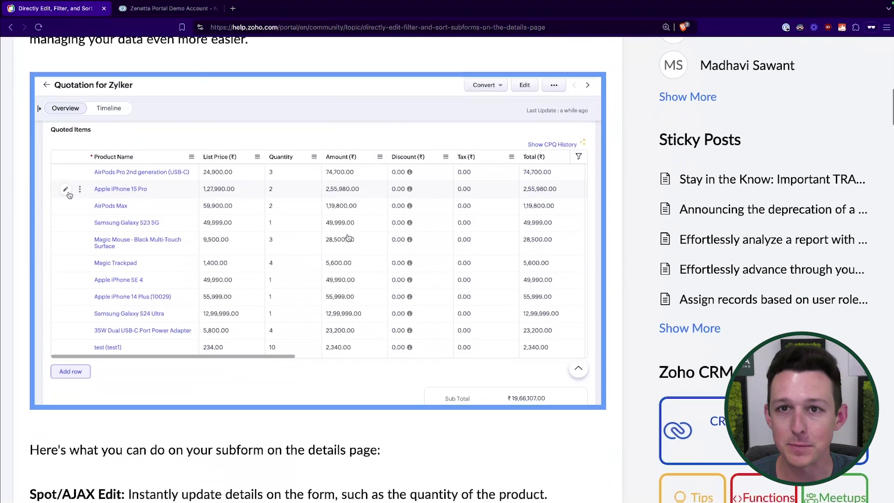
scroll(121, 152, "up", 1)
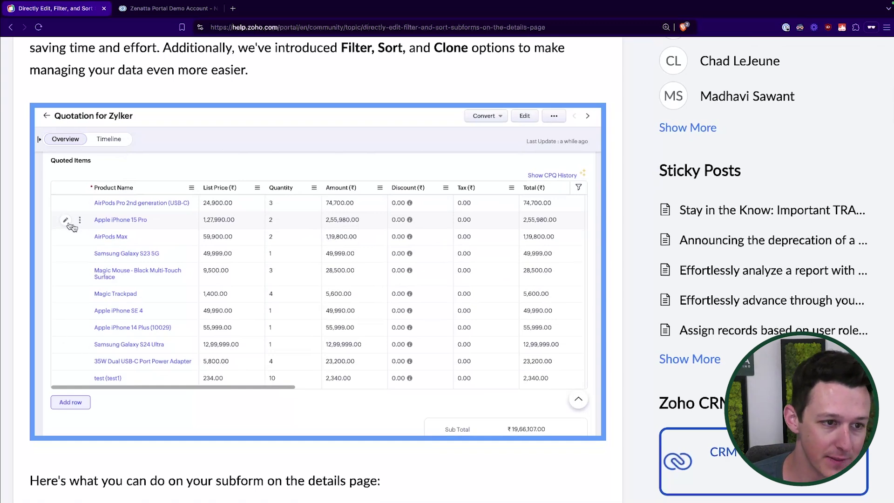
scroll(68, 226, "down", 1)
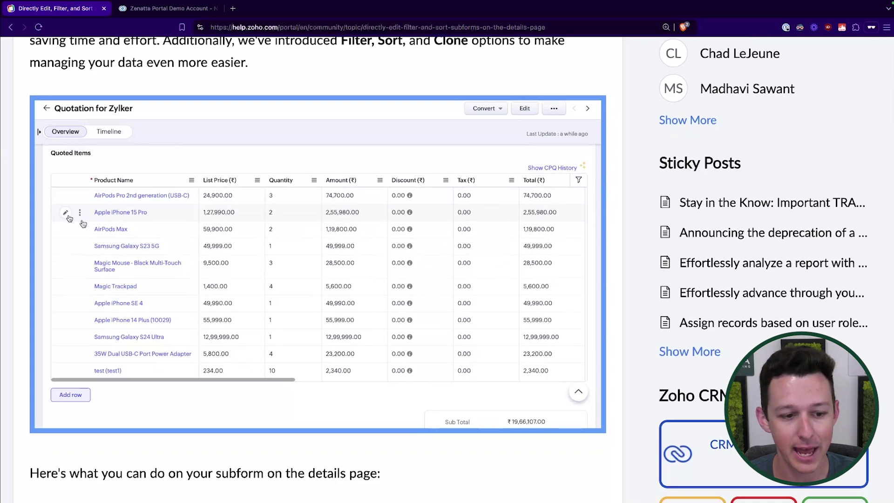
scroll(70, 219, "down", 9)
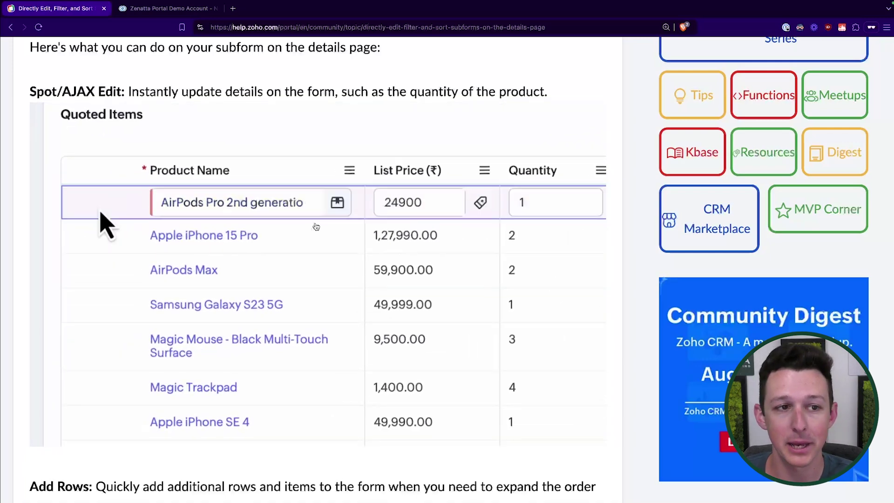
Step: Scroll the article past the Add, Clone and Delete Rows sections, then return to the CRM deal
scroll(316, 227, "down", 7)
scroll(317, 227, "down", 2)
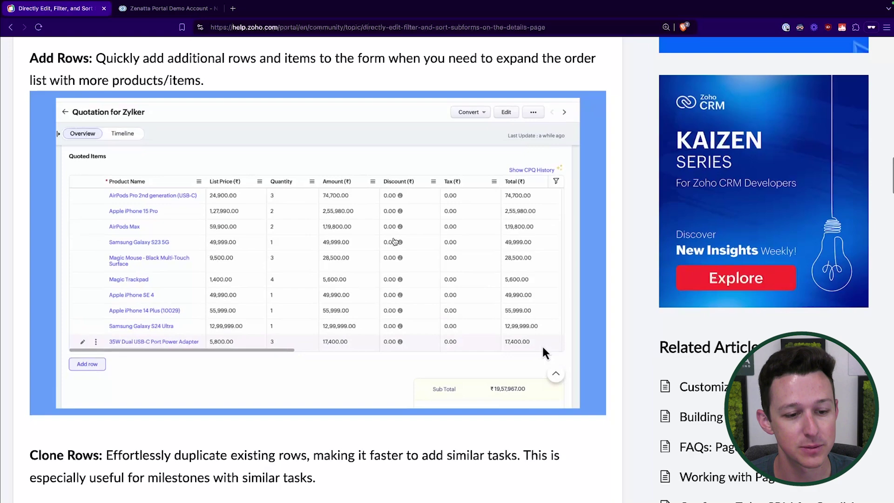
scroll(395, 241, "down", 5)
scroll(116, 253, "down", 3)
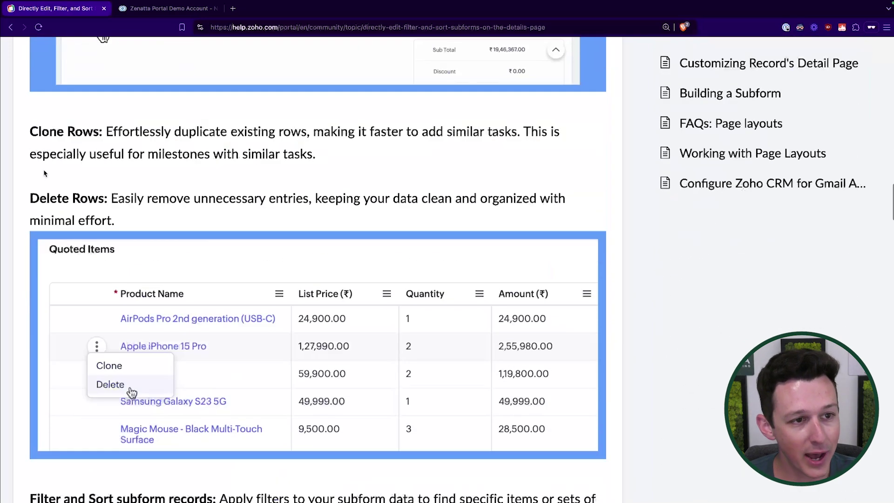
mouse_move(29, 131)
left_mouse_down()
mouse_move(125, 134)
mouse_move(306, 167)
left_mouse_up()
left_click(307, 168)
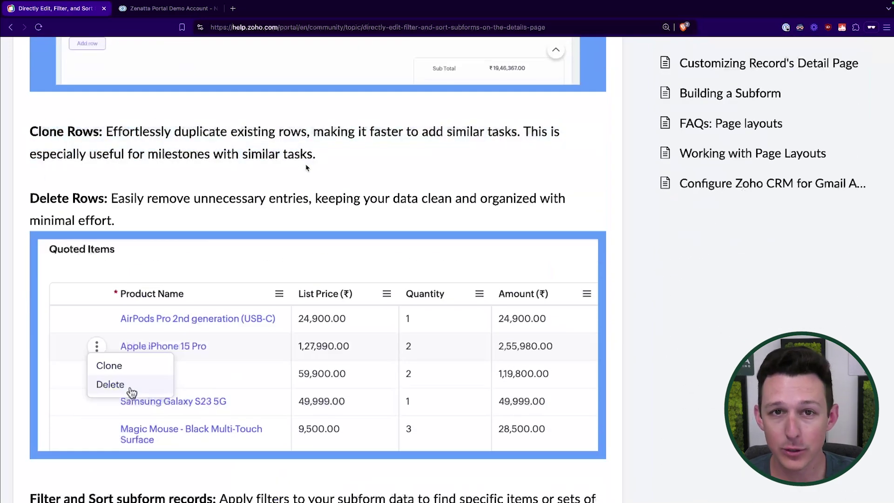
left_click(188, 9)
Step: Open the deal in edit mode and try dragging the Primary - Finished Desk row upward
left_click(732, 72)
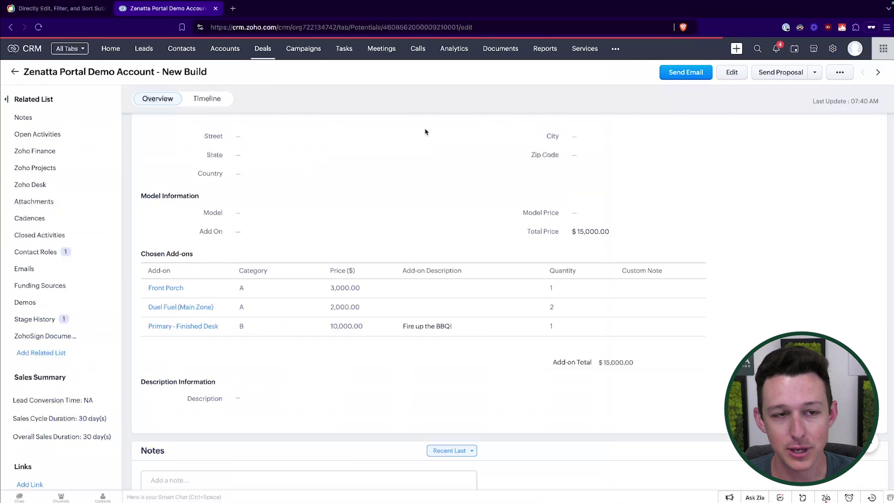
scroll(326, 262, "down", 10)
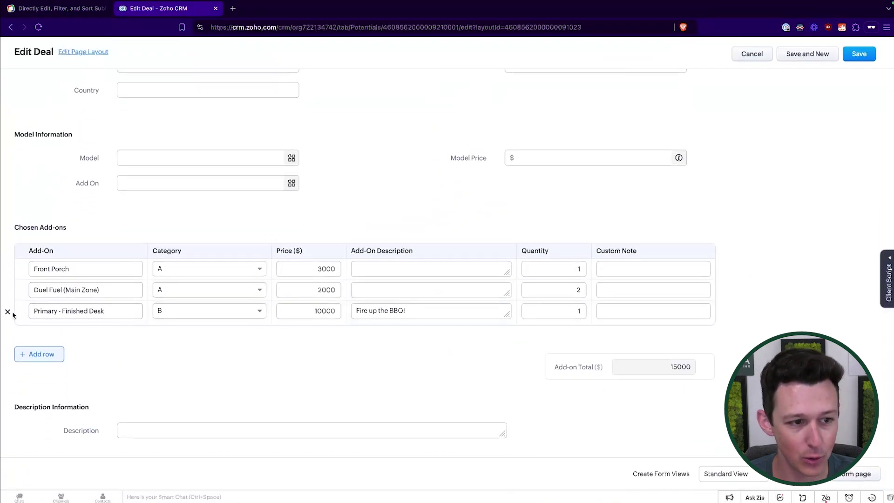
mouse_move(20, 311)
left_mouse_down()
mouse_move(21, 278)
mouse_move(19, 311)
left_mouse_up()
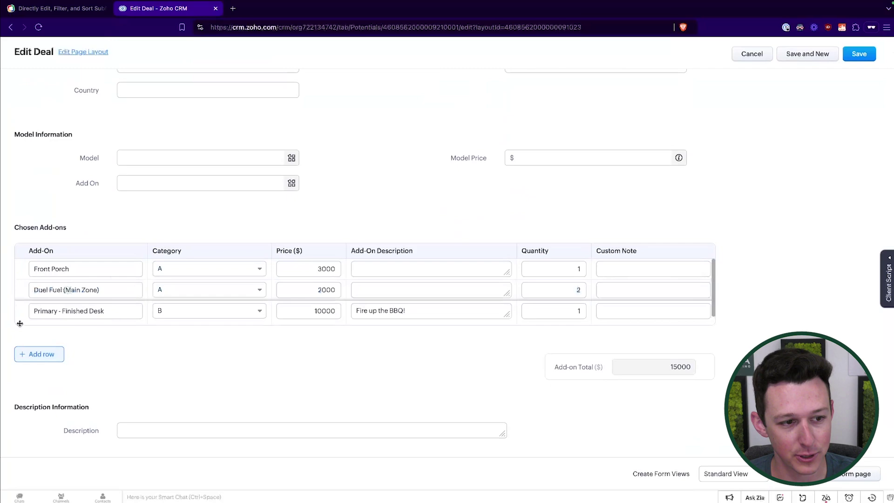
left_click(303, 106)
Step: Back in the help article, select the Clone Rows paragraph, then scroll to the Filter and Sort section
left_click(69, 14)
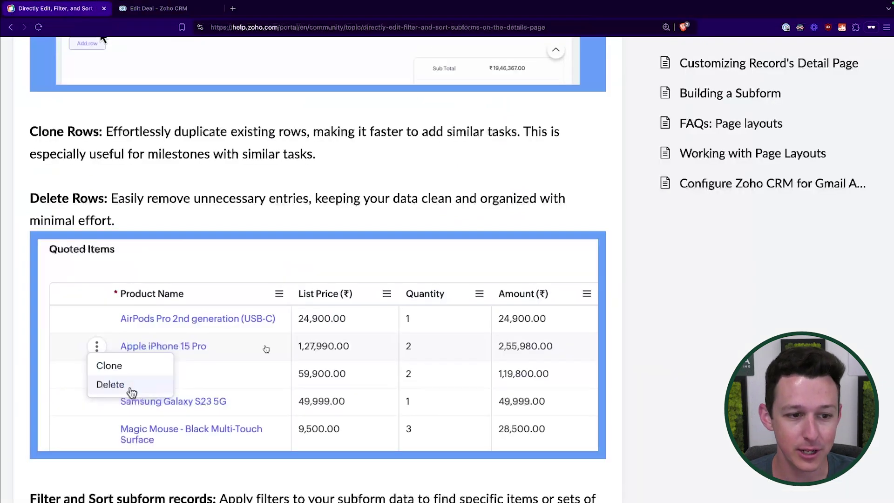
mouse_move(316, 160)
left_mouse_down()
mouse_move(31, 132)
mouse_move(101, 135)
left_mouse_up()
left_click(102, 135)
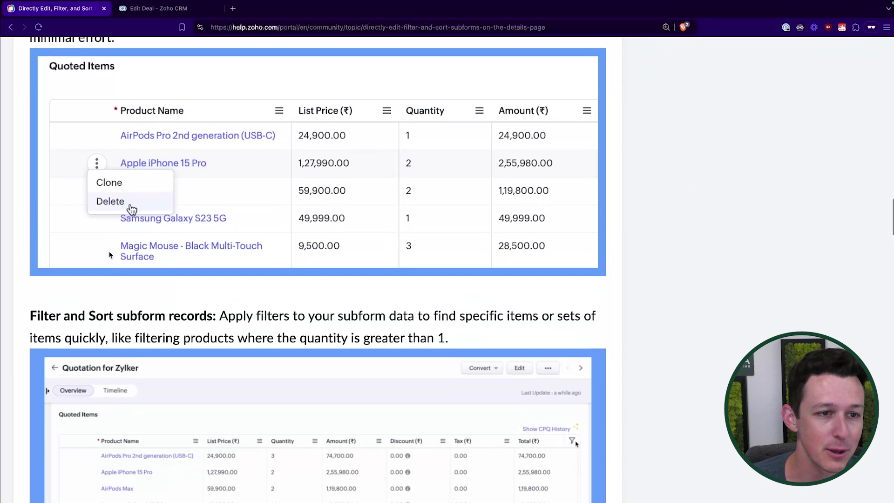
scroll(110, 255, "up", 2)
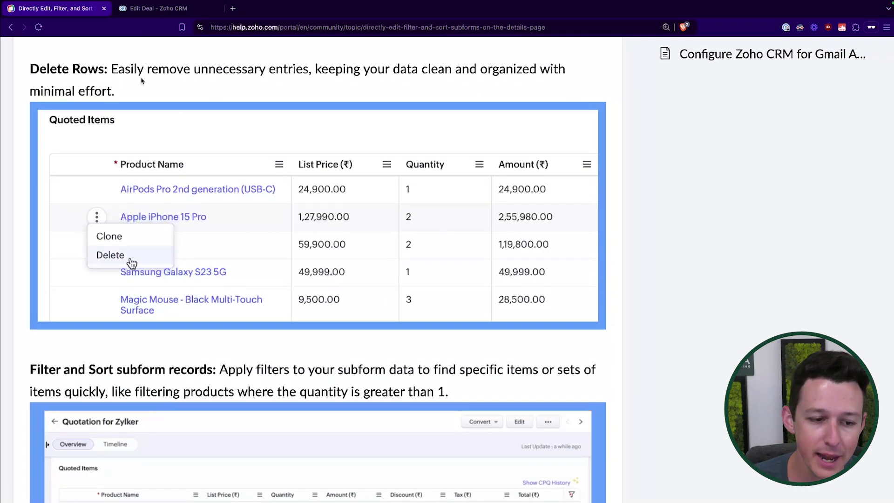
scroll(142, 81, "up", 10)
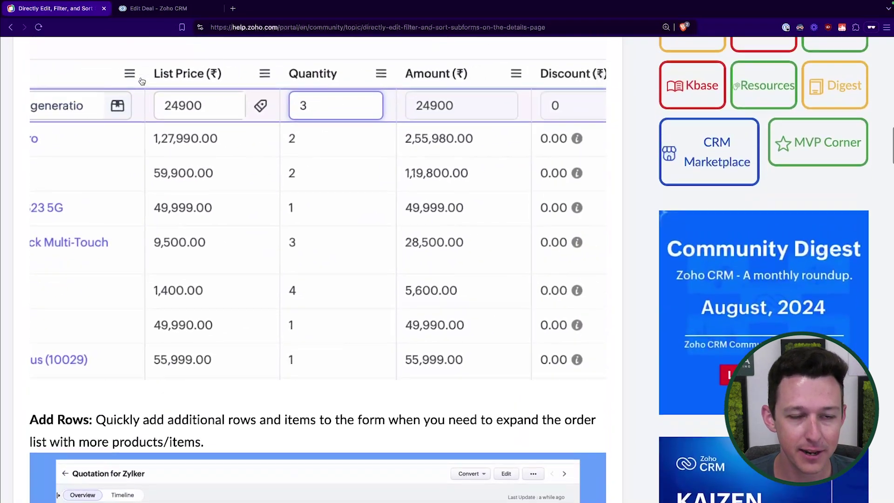
scroll(142, 81, "down", 20)
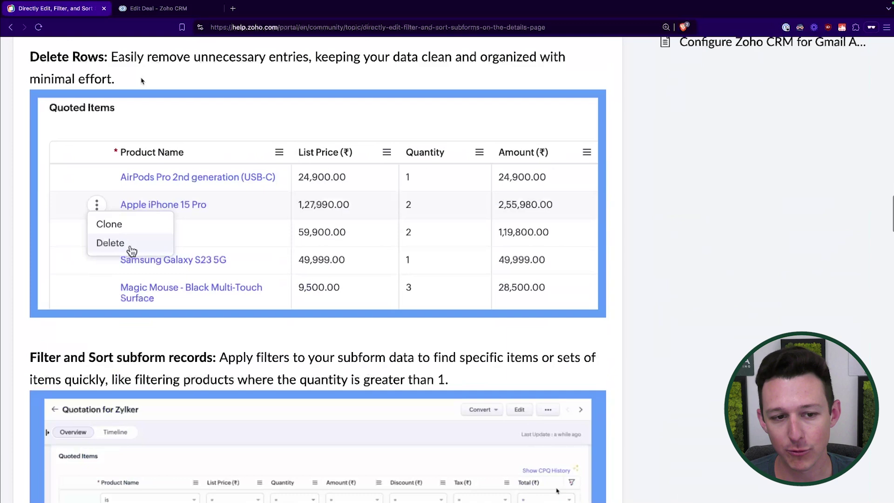
scroll(141, 81, "down", 3)
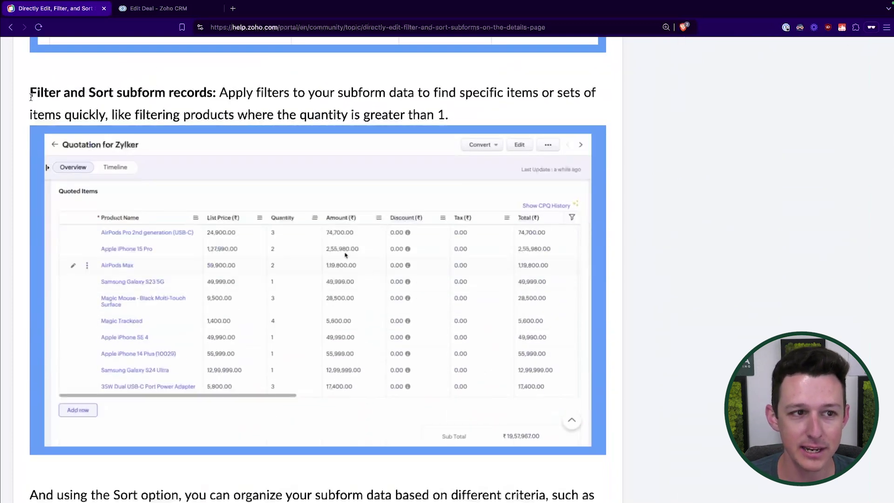
Step: Select a line of the section's text and enlarge the Filter and Sort example screenshot
left_click_drag(30, 92, 213, 93)
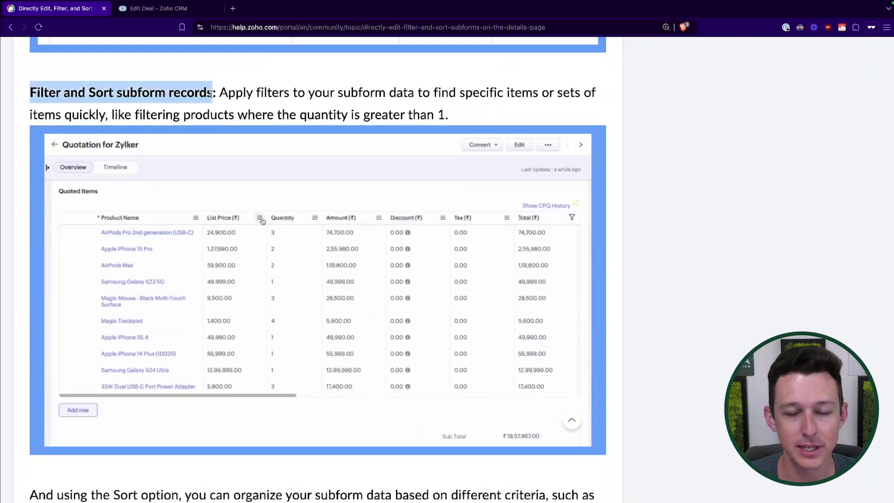
left_click(340, 308)
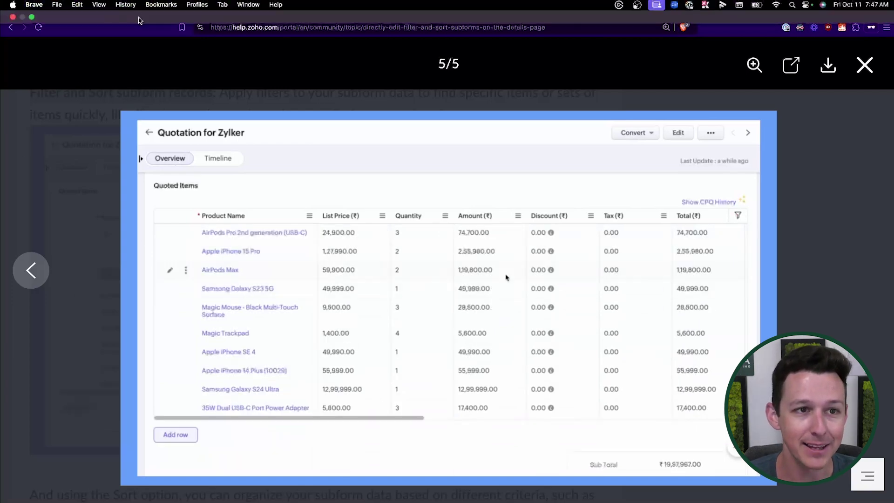
left_click(156, 8)
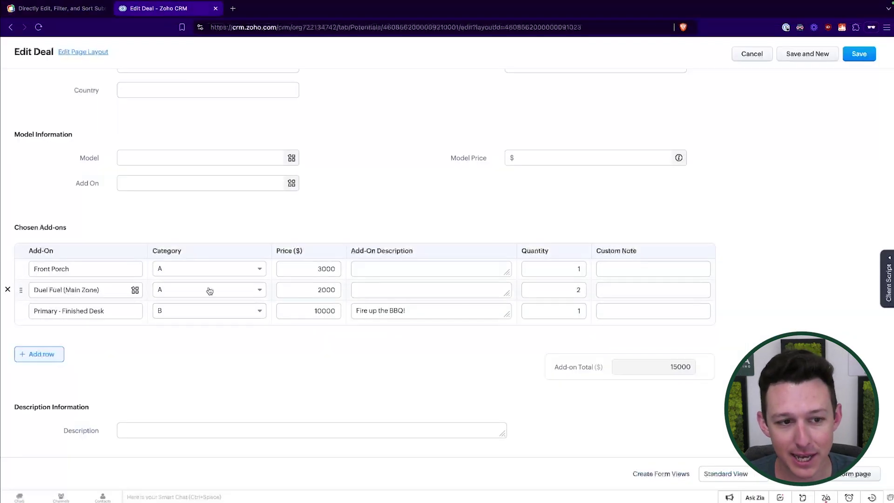
double_click(154, 254)
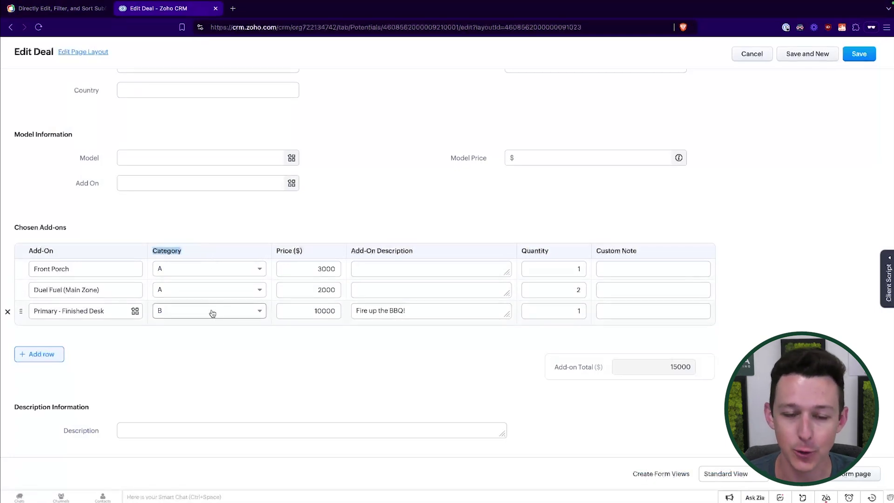
left_click(429, 207)
left_click(70, 8)
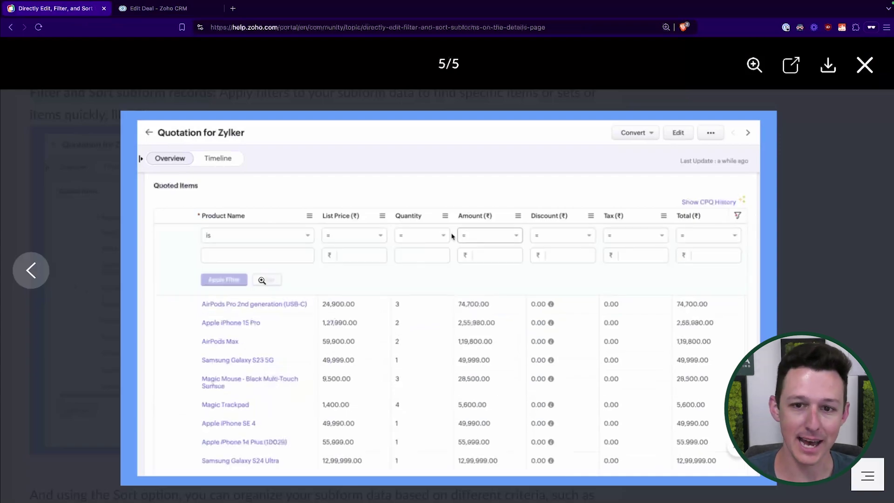
Step: Close the screenshot lightbox and scroll back up to the article's Spot/AJAX Edit section
left_click(864, 64)
scroll(477, 343, "down", 8)
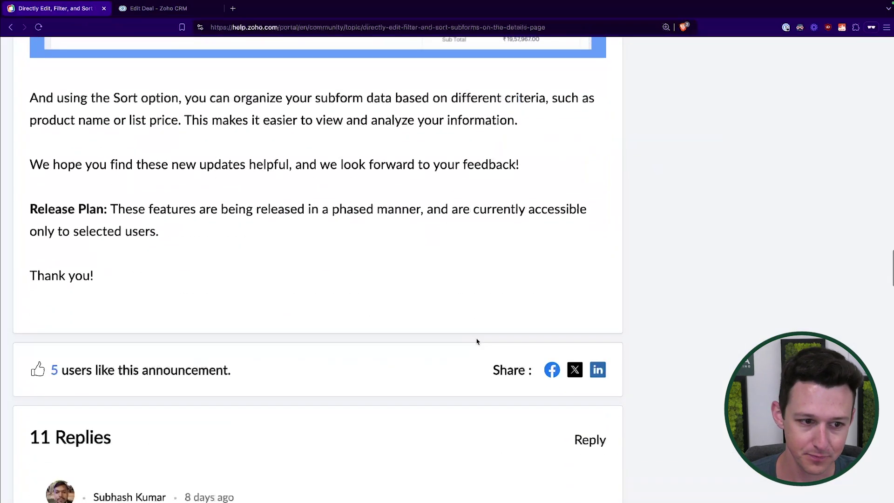
scroll(479, 345, "up", 6)
scroll(398, 188, "up", 3)
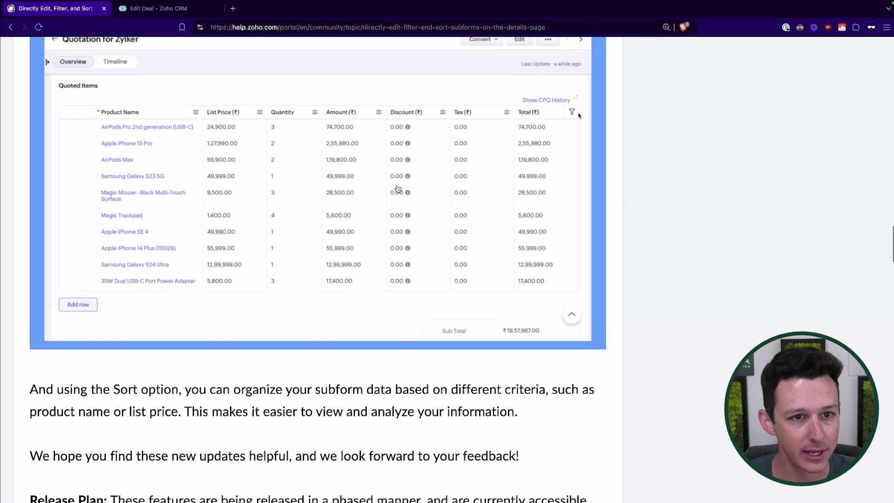
scroll(398, 188, "up", 2)
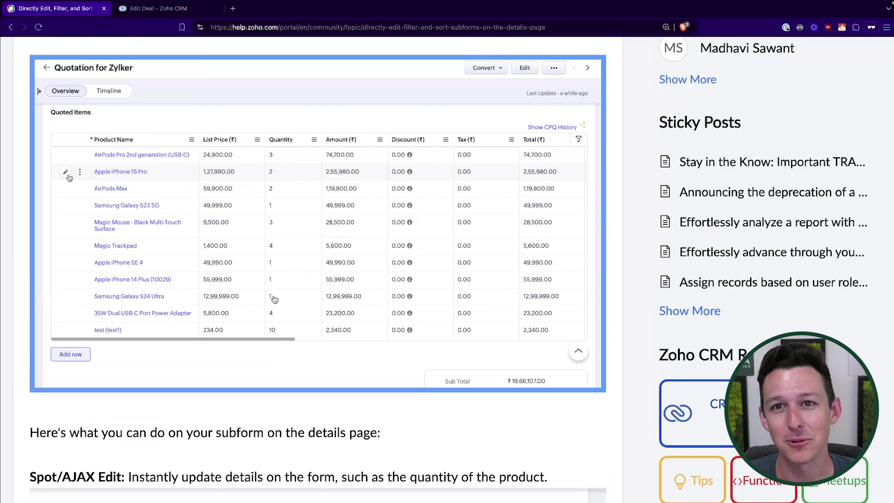
scroll(275, 299, "down", 8)
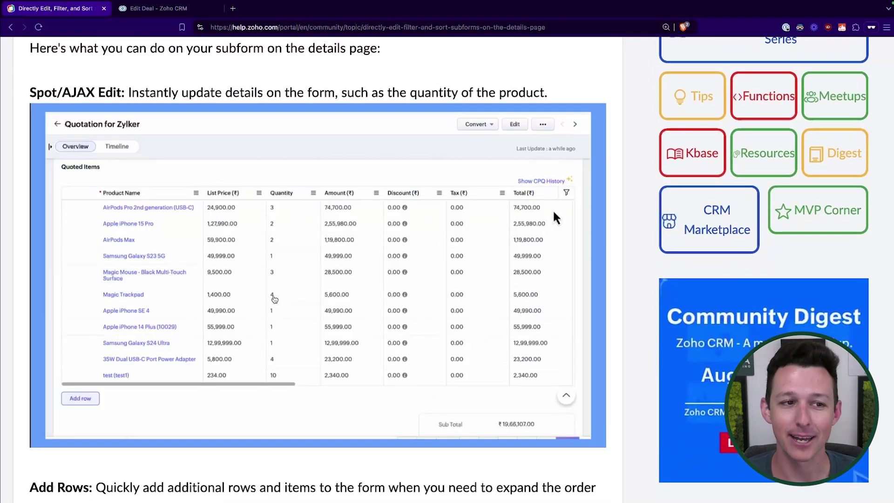
Step: Scroll to the article's end and highlight the Release Plan paragraph about phased, selected-user availability
scroll(275, 299, "down", 20)
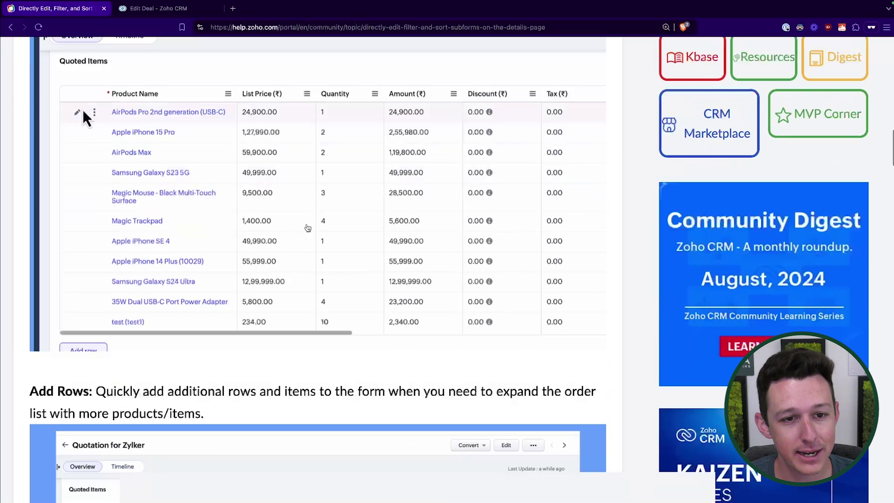
scroll(307, 227, "down", 2)
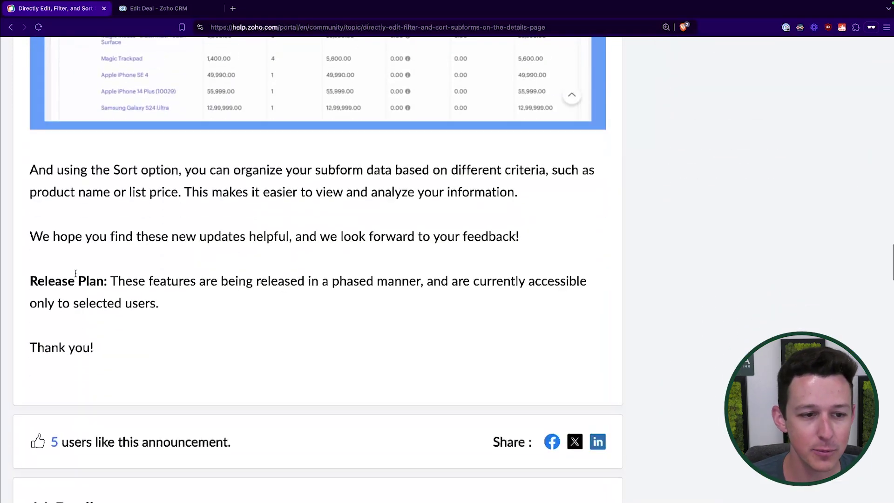
left_click_drag(25, 284, 215, 323)
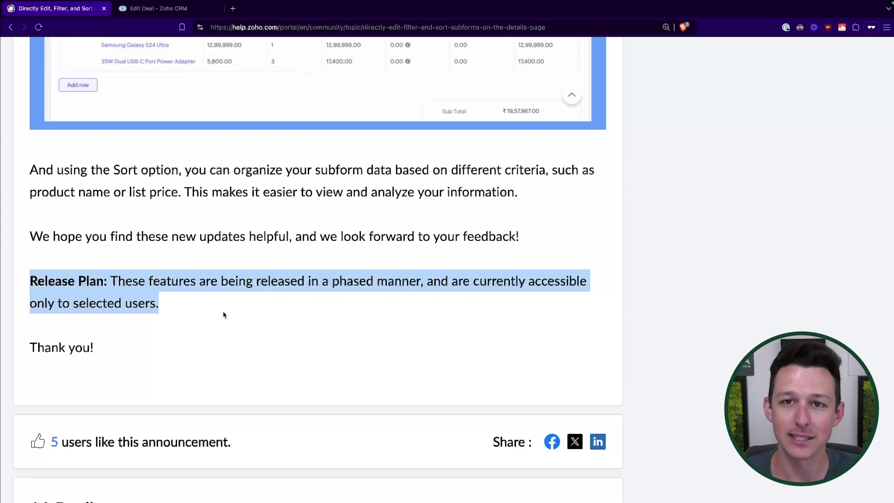
Step: Clear the Release Plan highlights and scroll up toward the announcement's title and stats
left_click(224, 315)
scroll(224, 313, "up", 2)
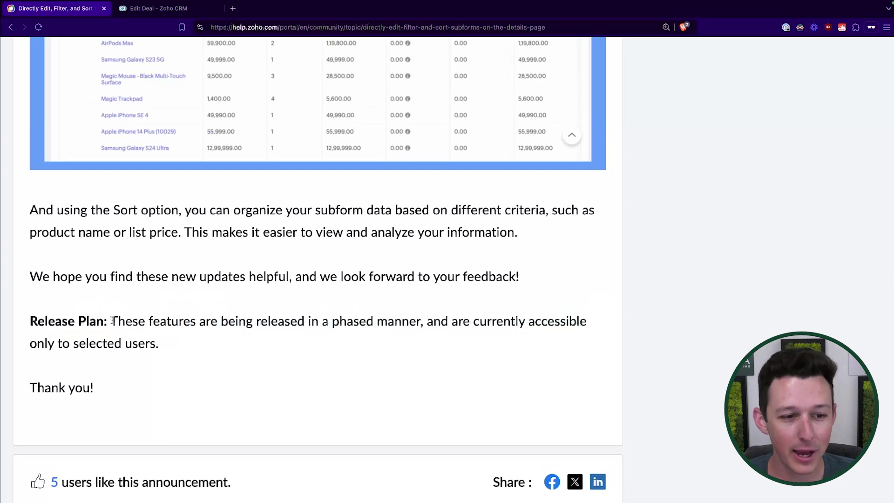
left_click_drag(112, 320, 418, 321)
left_click(419, 321)
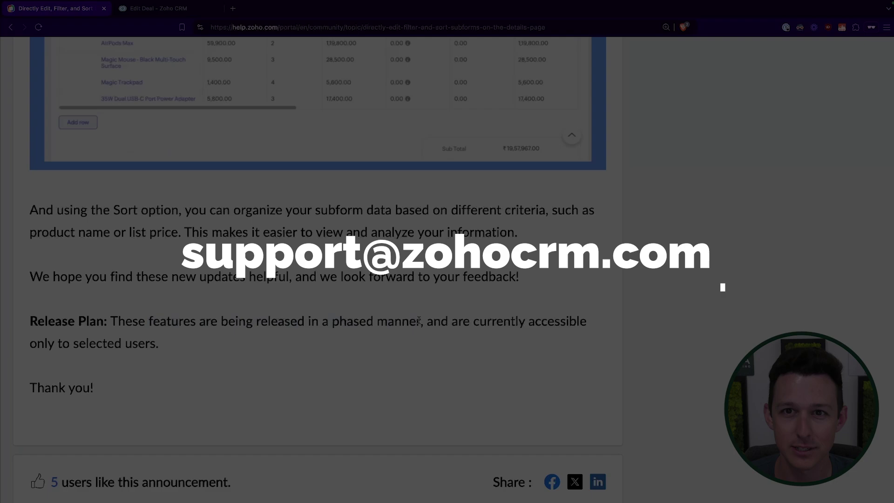
scroll(419, 321, "up", 20)
left_click(390, 28)
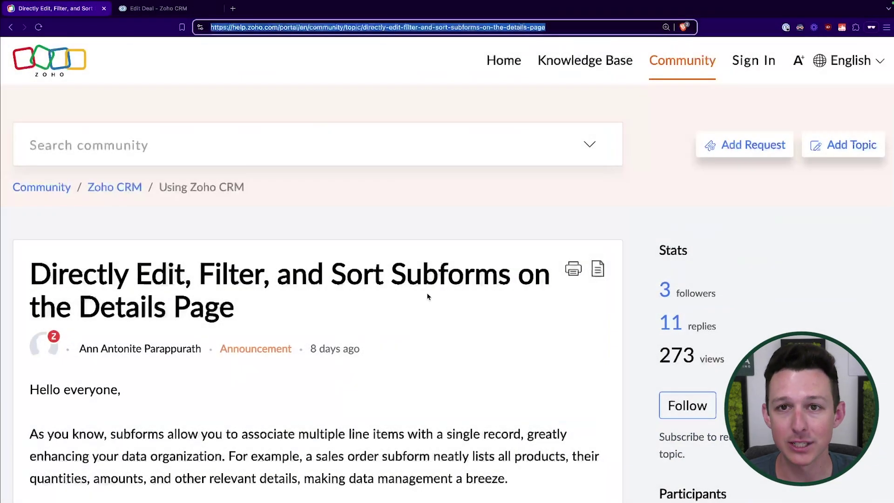
left_click(427, 296)
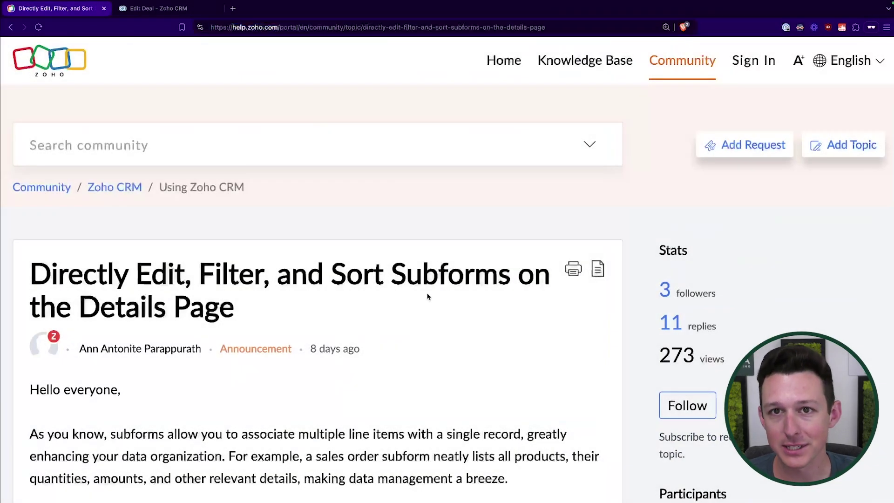